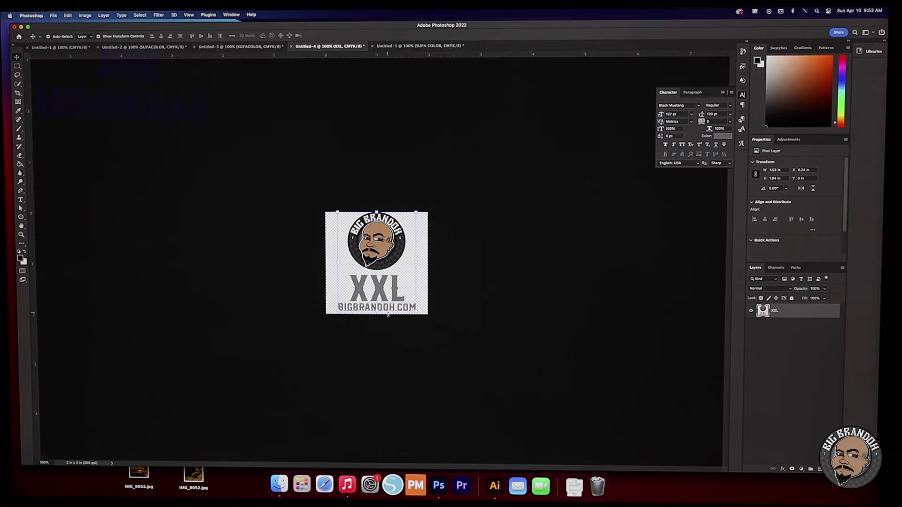
Create an 11.7 x 16.5 in portrait document at 300 ppi in CMYK Color with a transparent background.
click(420, 46)
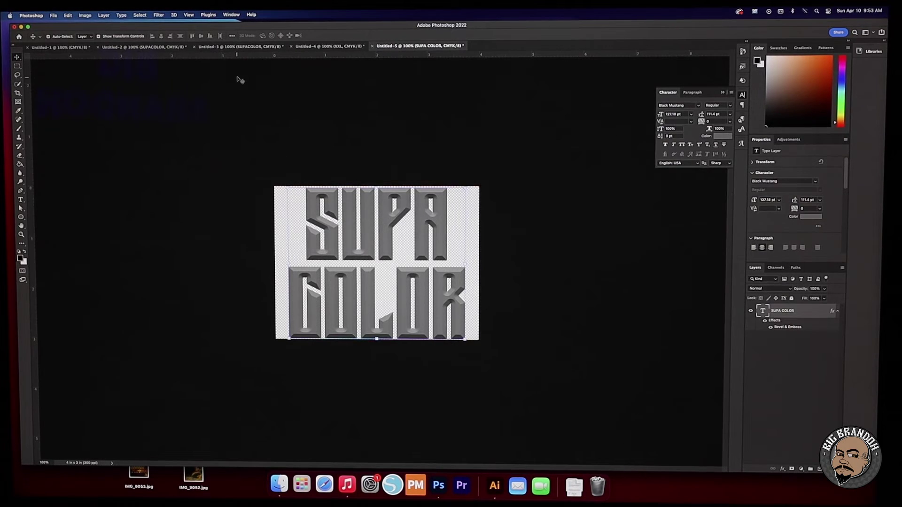
click(53, 16)
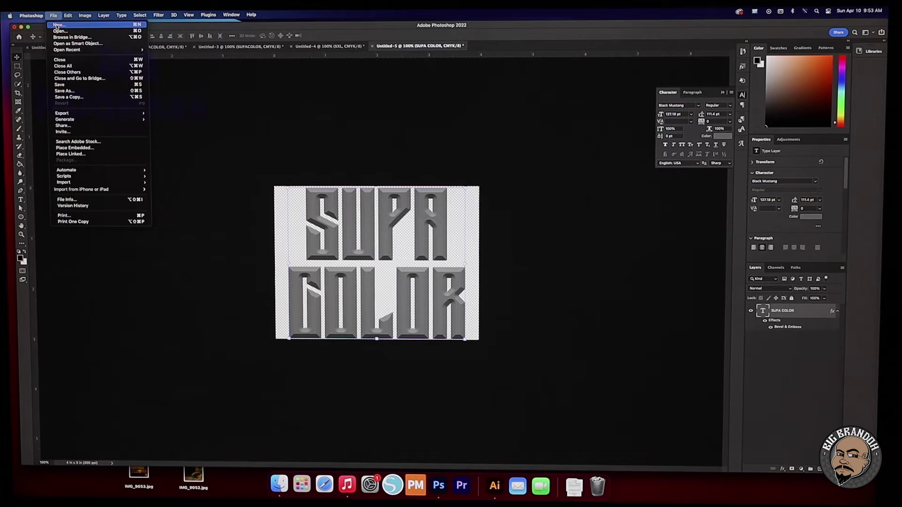
click(56, 25)
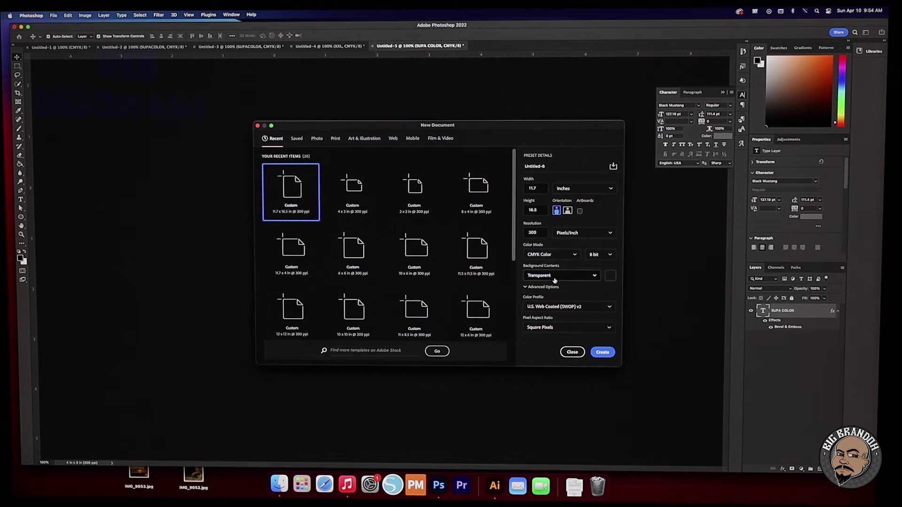
click(606, 351)
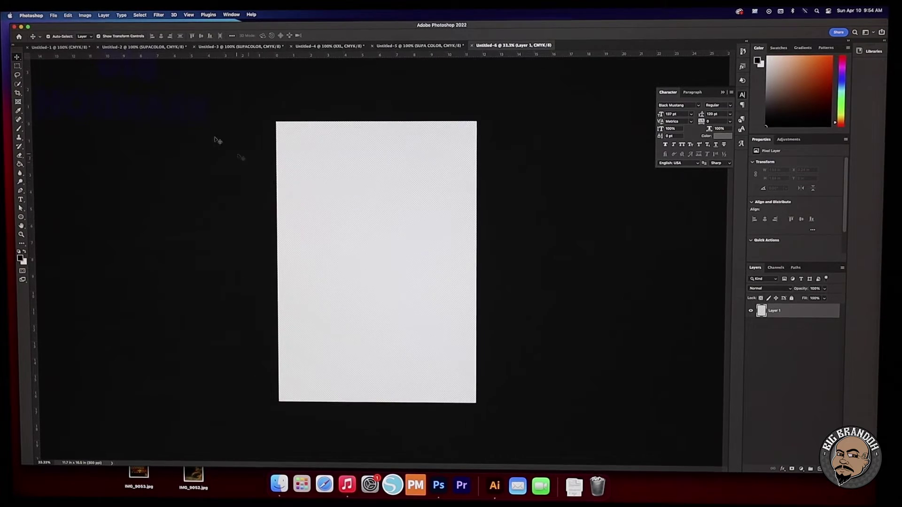
Copy the beveled SUPACOLOR GANG SHEET artwork from Untitled-2 into the new sheet, spanning its top edge.
click(61, 47)
click(143, 47)
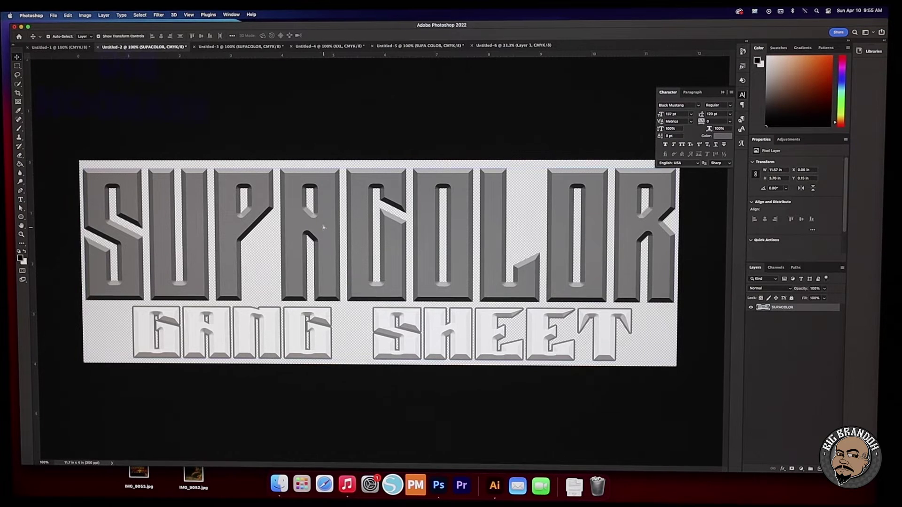
drag(324, 230, 370, 161)
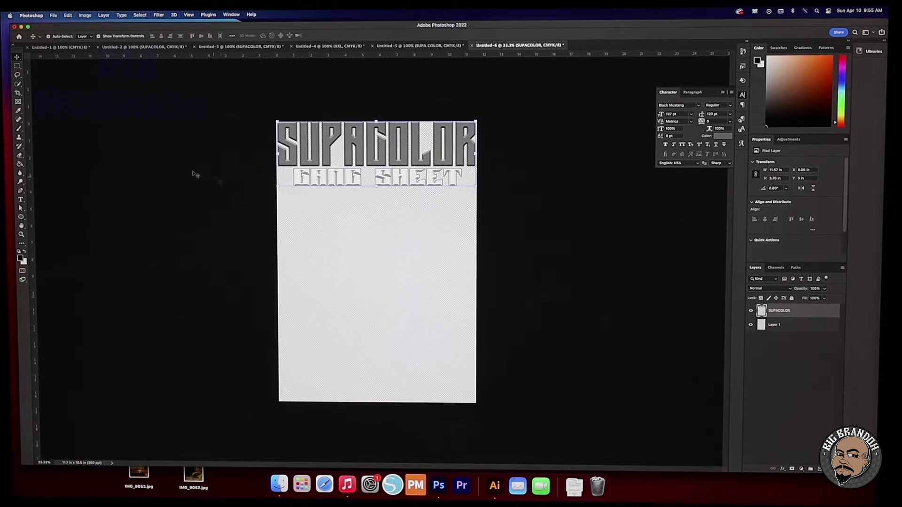
Copy the round Supacolor logo from Untitled-1 onto the sheet twice, side by side below the heading, about 4 in from the top.
click(60, 47)
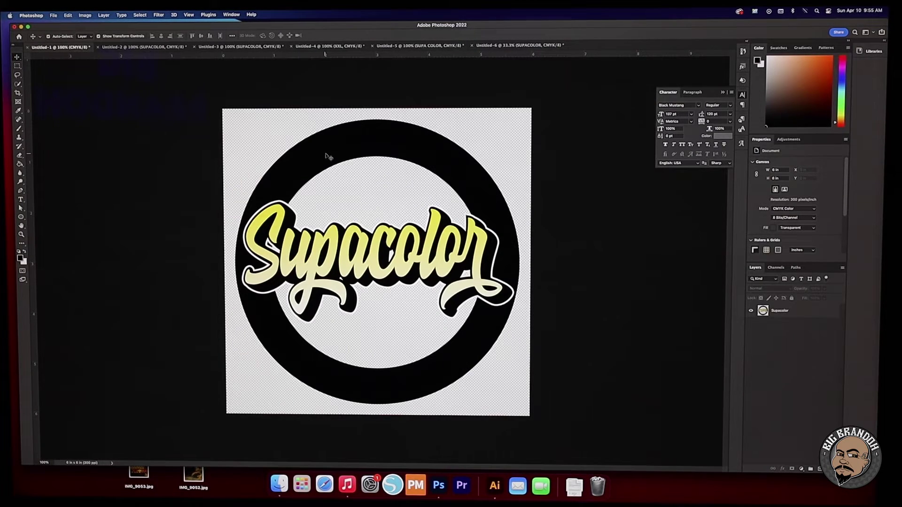
drag(300, 174, 488, 45)
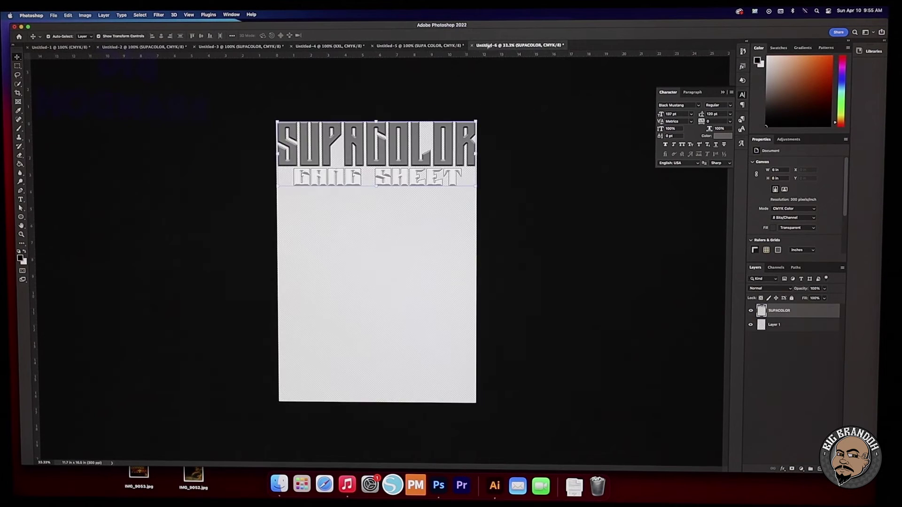
drag(267, 251, 332, 203)
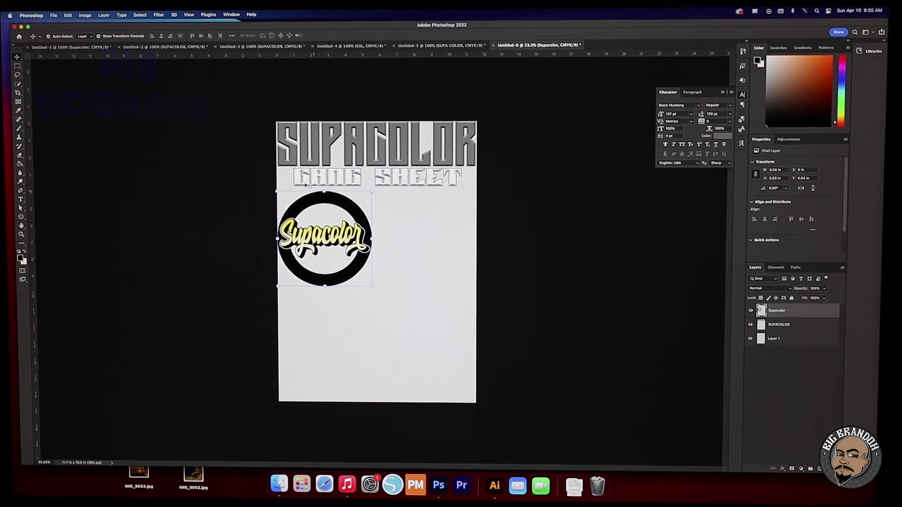
key(ctrl+Tab)
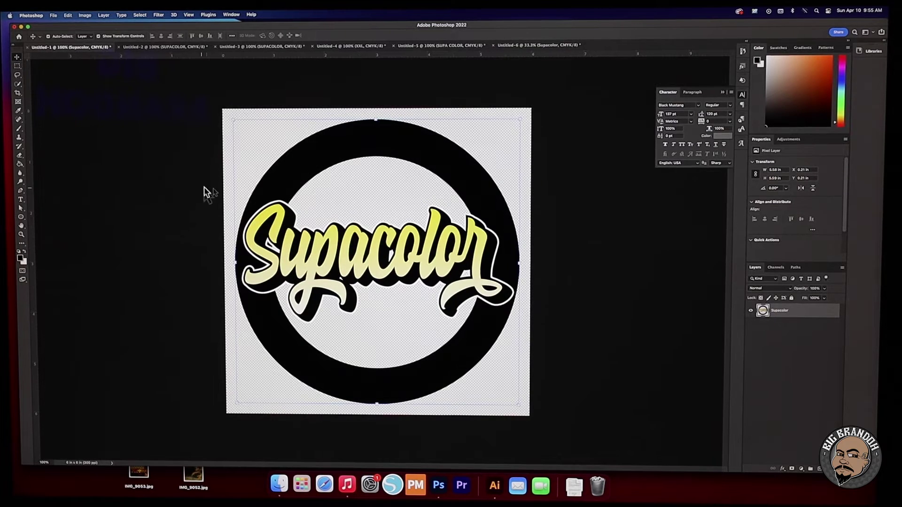
drag(276, 218, 440, 193)
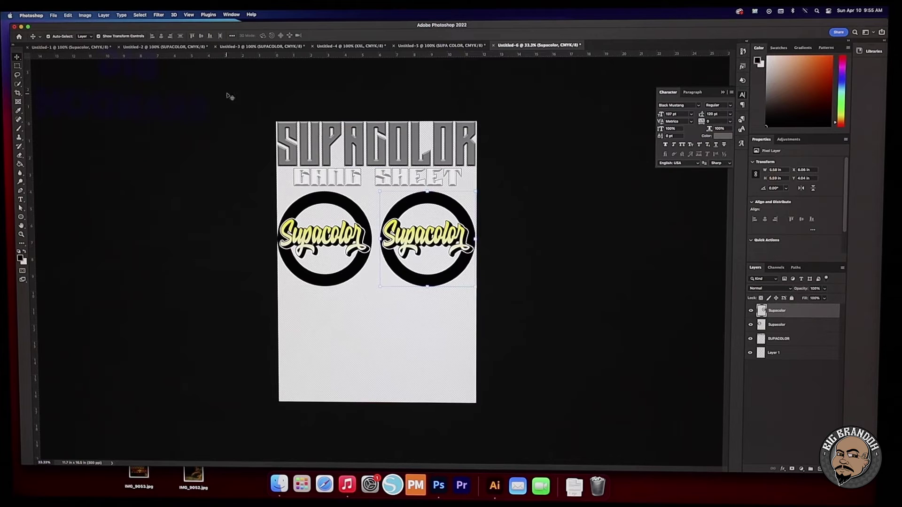
Copy the stacked SUPA COLOR text below the left round logo and fit the gradient SUPACOLOR Gang Sheet design beside it.
click(404, 46)
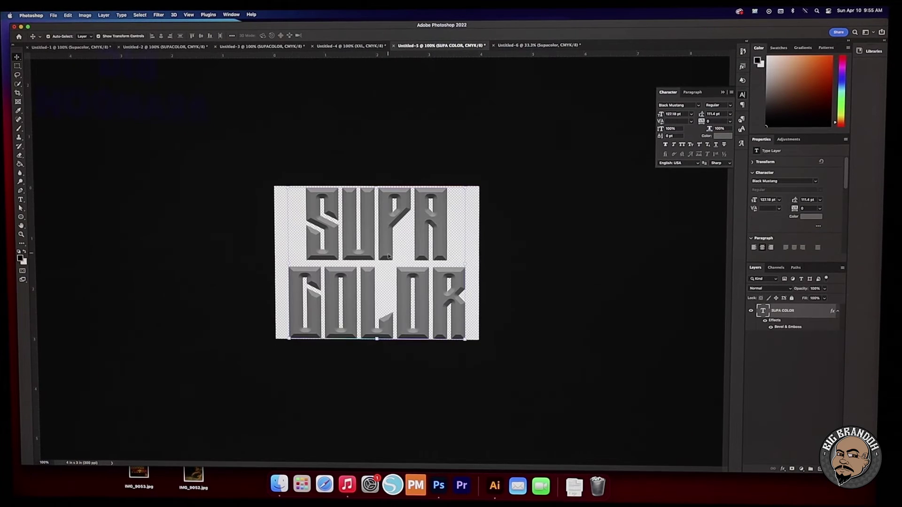
drag(387, 249, 299, 306)
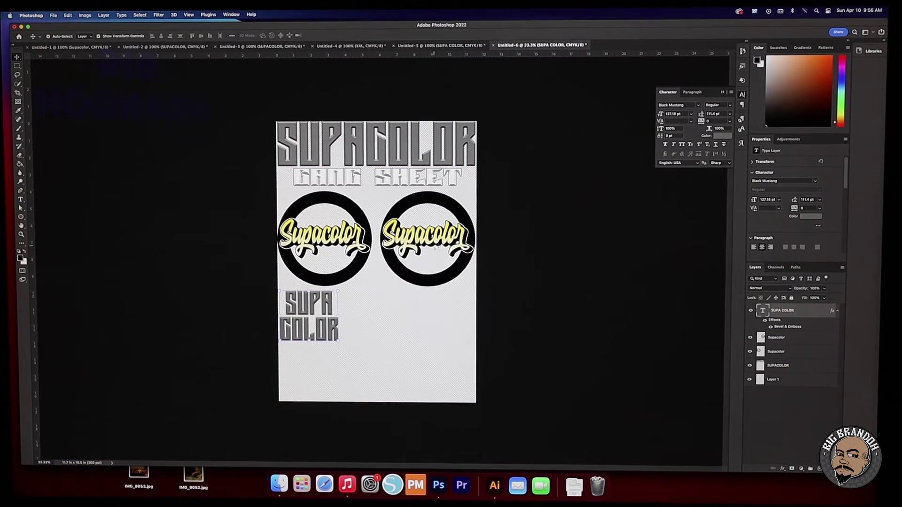
click(169, 47)
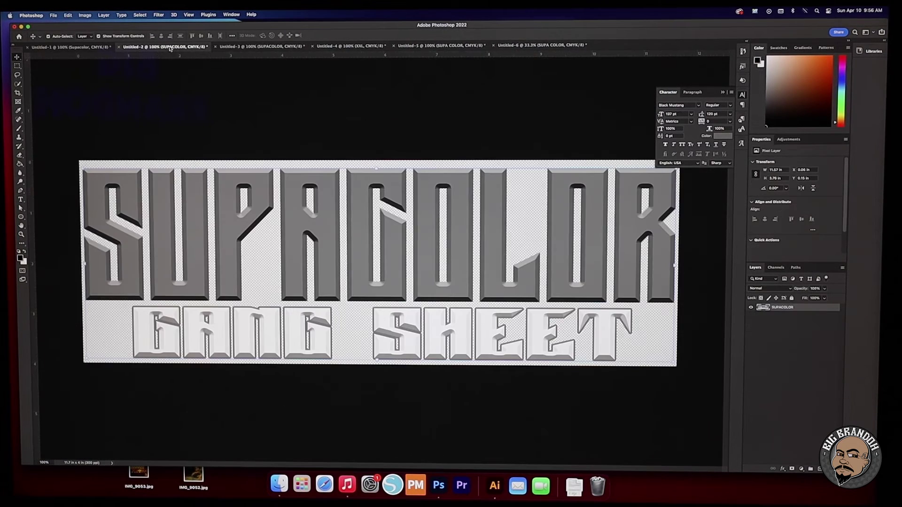
click(224, 47)
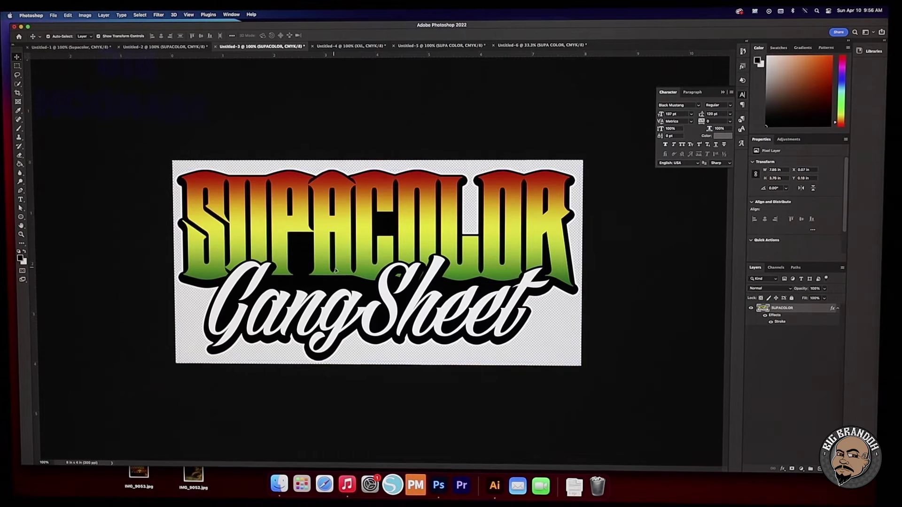
click(505, 45)
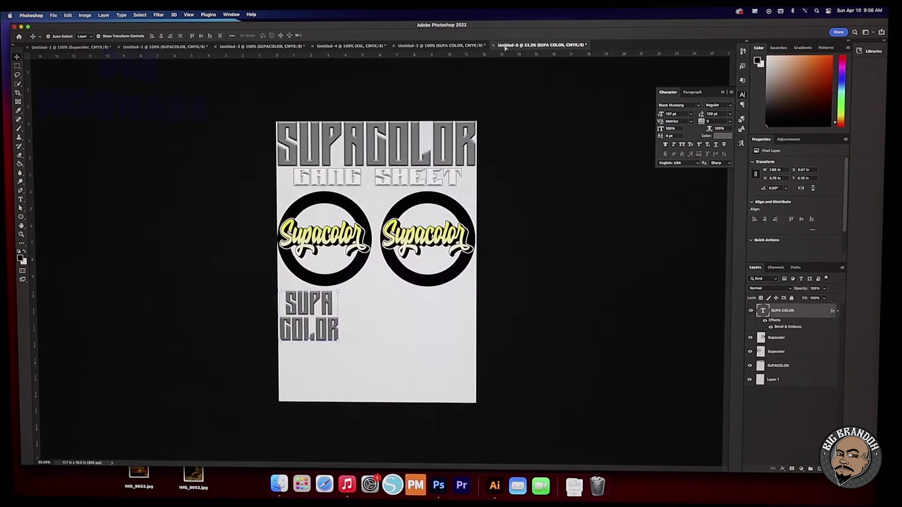
key(super+v)
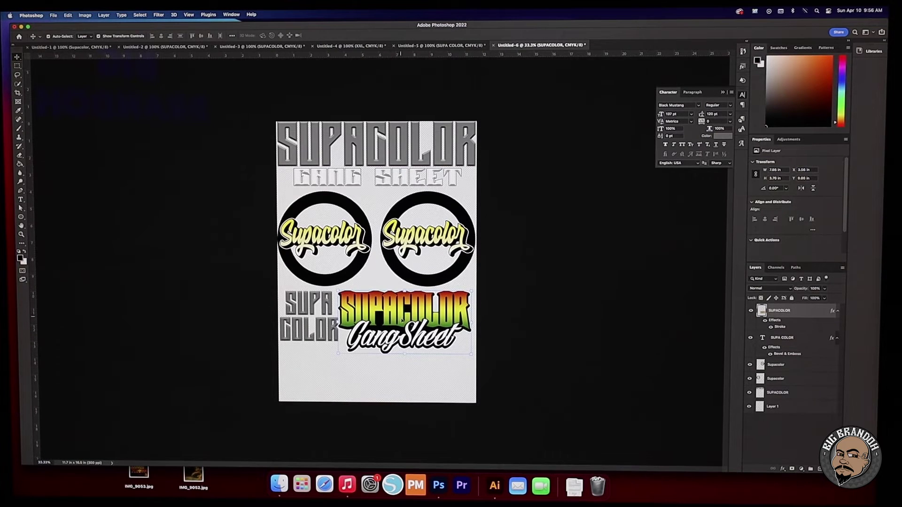
drag(401, 321, 408, 322)
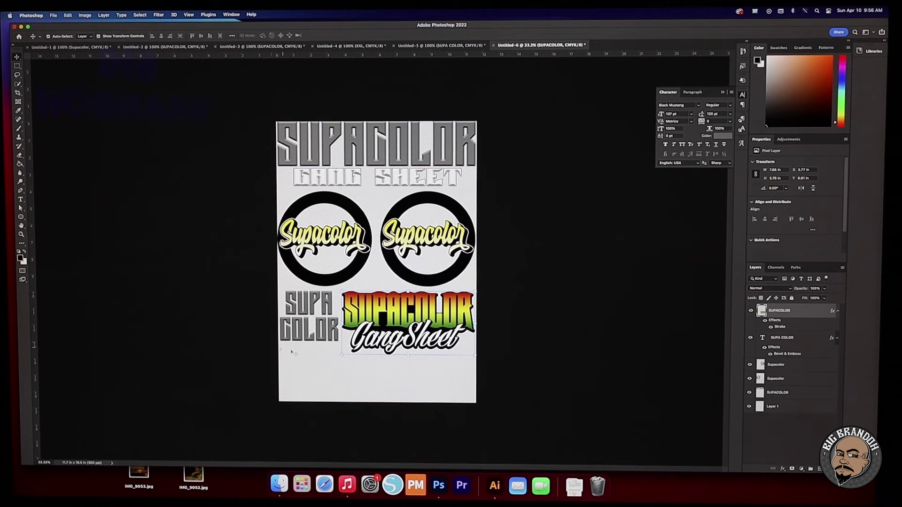
Copy the XXL neck tag from Untitled-4 into the sheet's lower-left corner, at about X 0.1 in, Y 14.37 in.
click(409, 46)
click(350, 46)
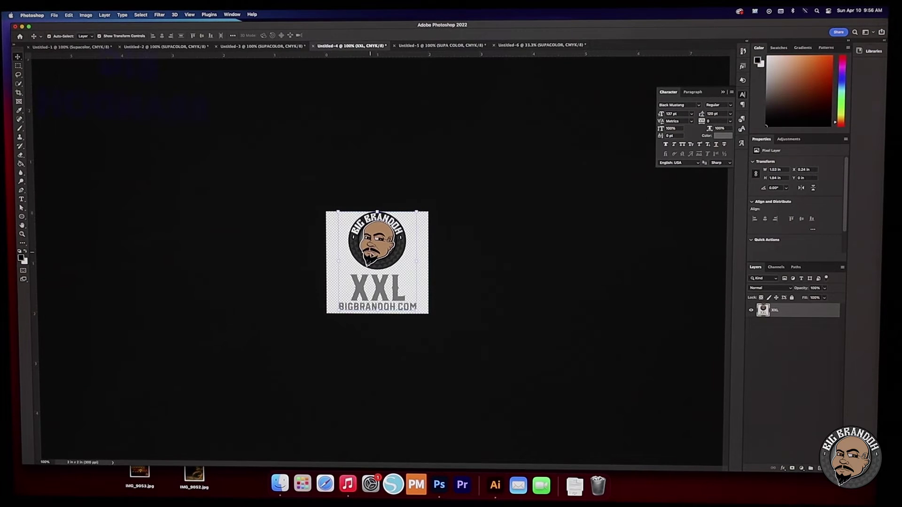
drag(379, 241, 400, 203)
click(507, 45)
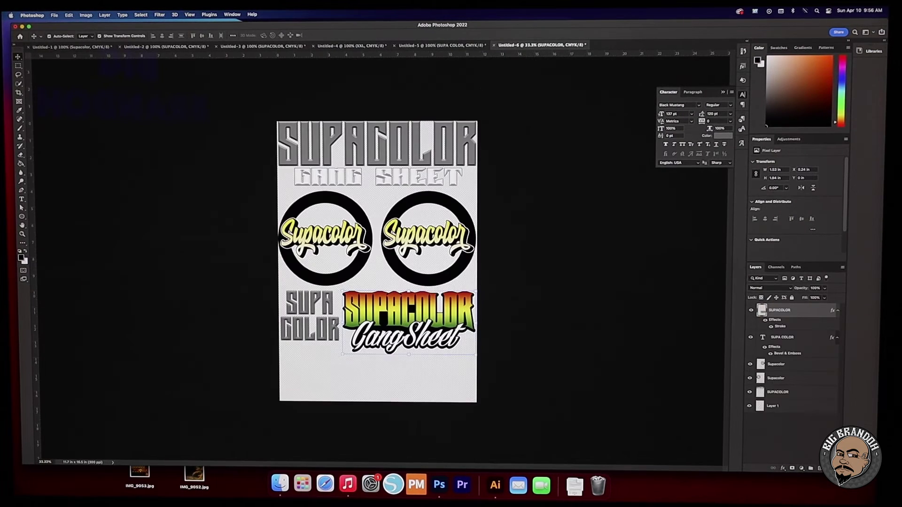
drag(305, 379, 289, 379)
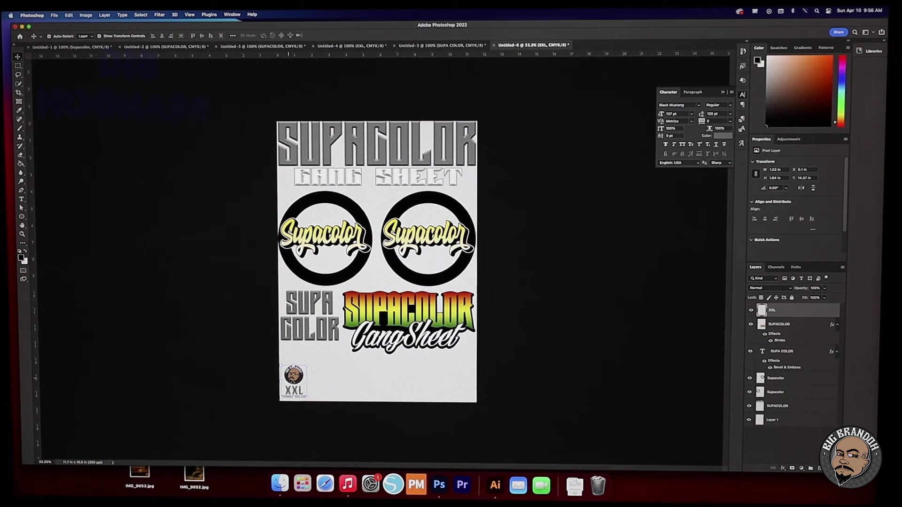
Add a second and third XXL tag to the right of the first, aligned along the sheet's bottom row.
click(350, 45)
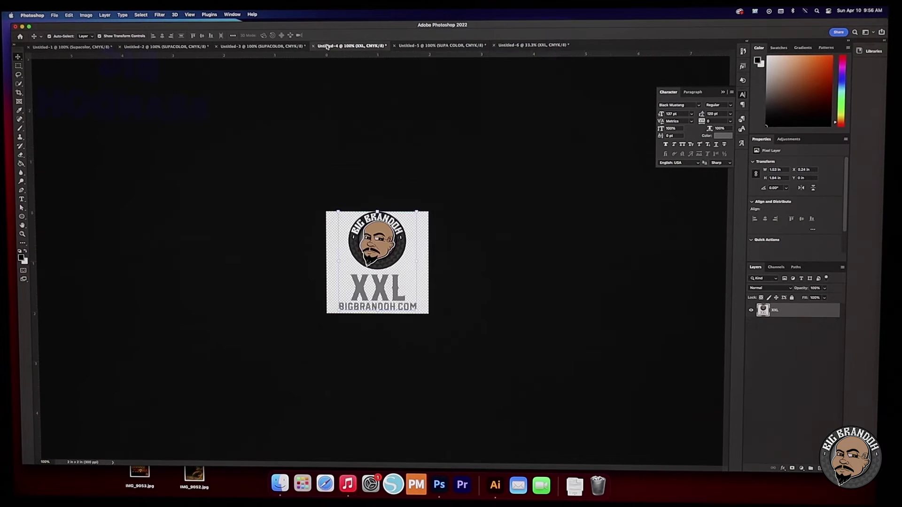
click(509, 45)
drag(293, 378, 321, 379)
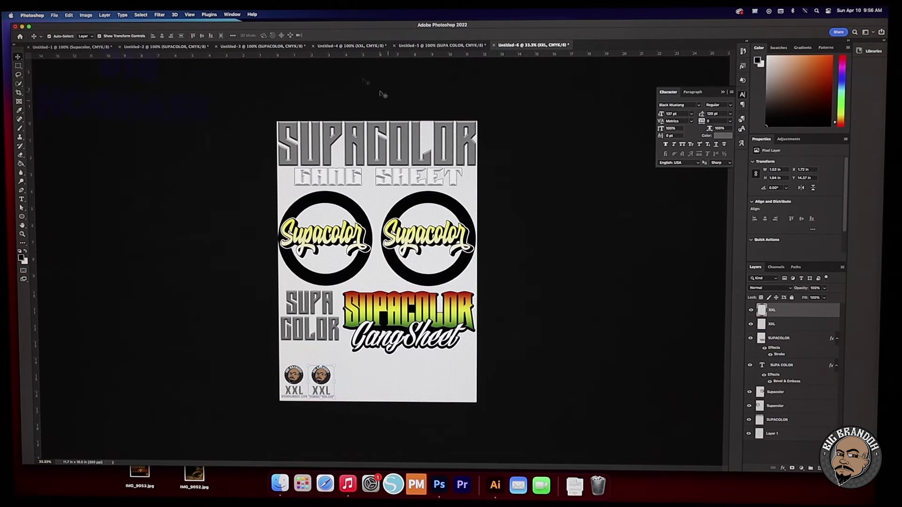
click(350, 45)
key(Delete)
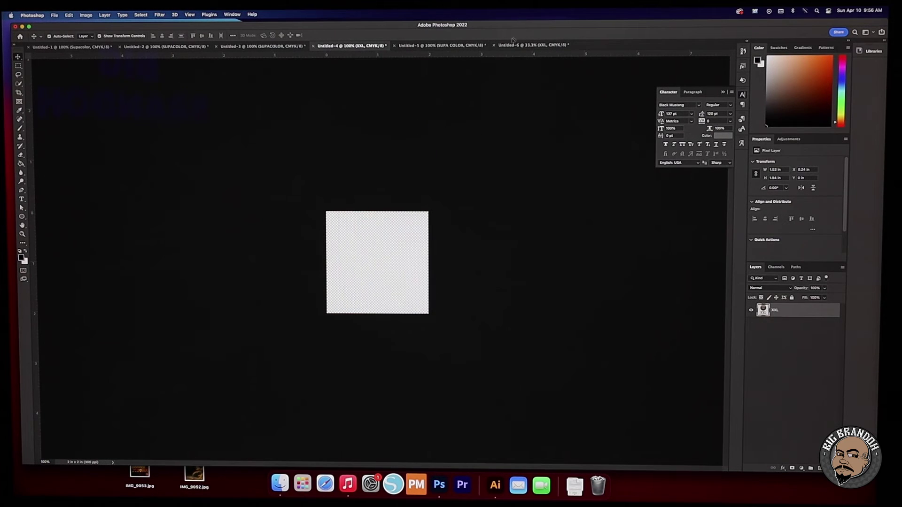
click(514, 45)
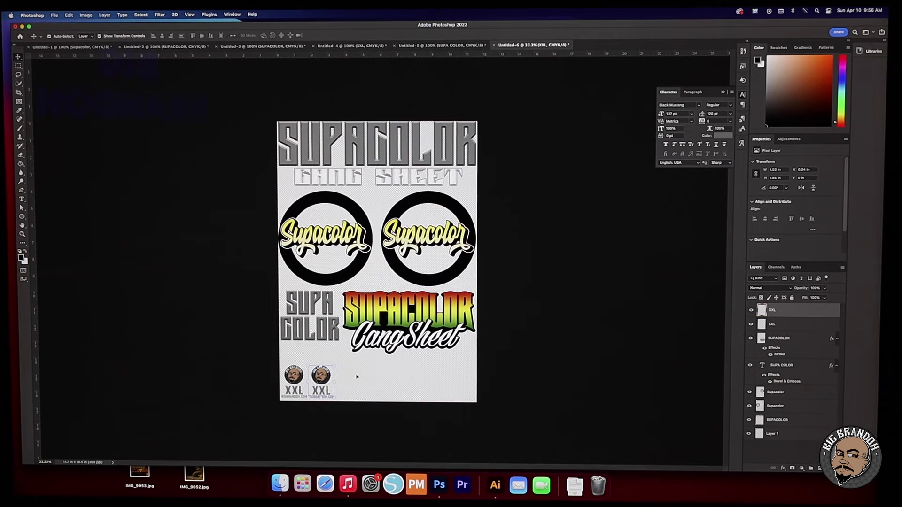
key(ctrl+v)
drag(355, 363, 350, 370)
drag(356, 360, 356, 360)
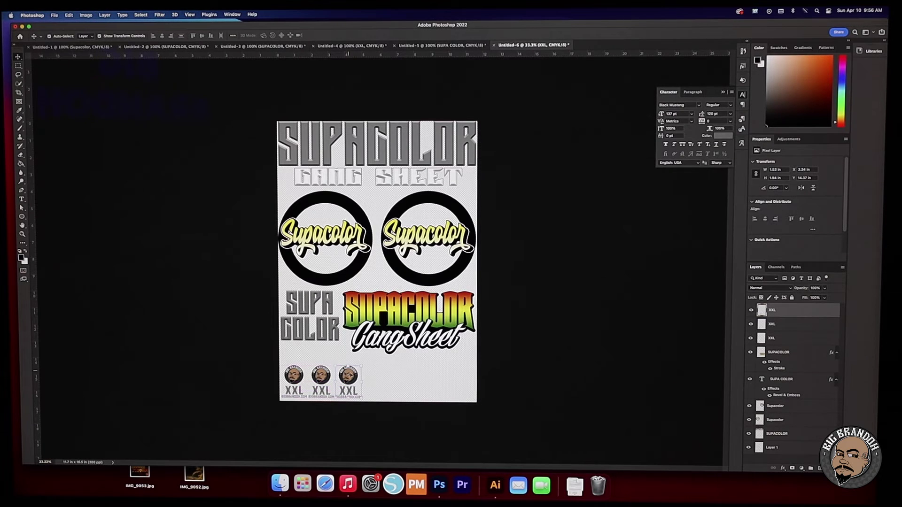
Add four more XXL tags to complete a bottom row of seven, with the last one at the sheet's right edge.
click(352, 45)
drag(371, 253, 376, 376)
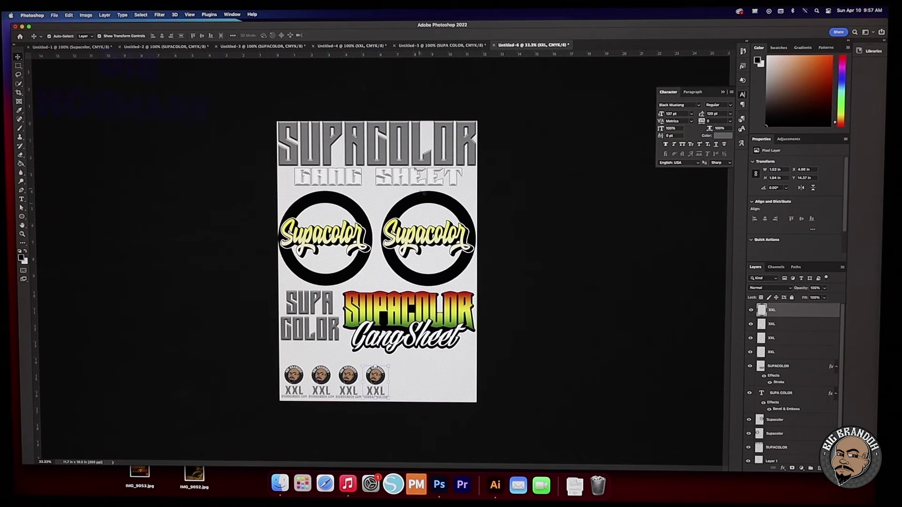
click(353, 45)
drag(377, 254, 445, 202)
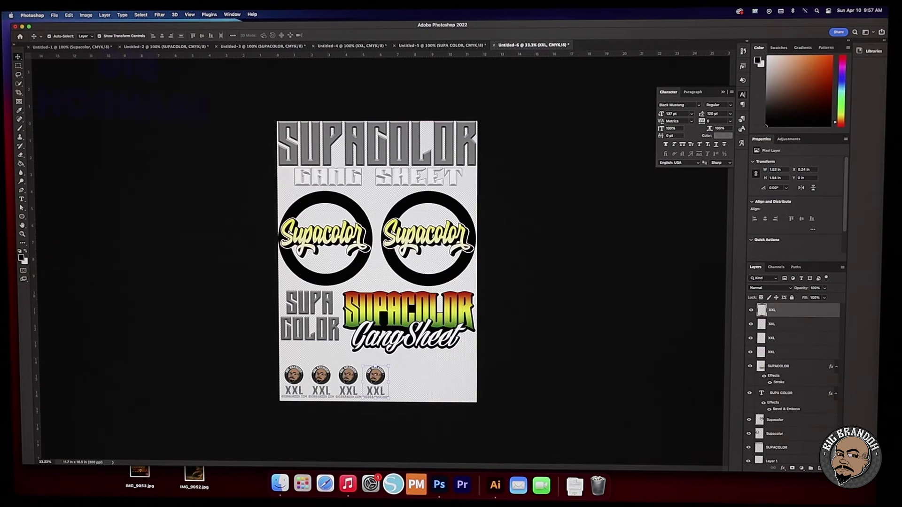
drag(414, 378, 405, 374)
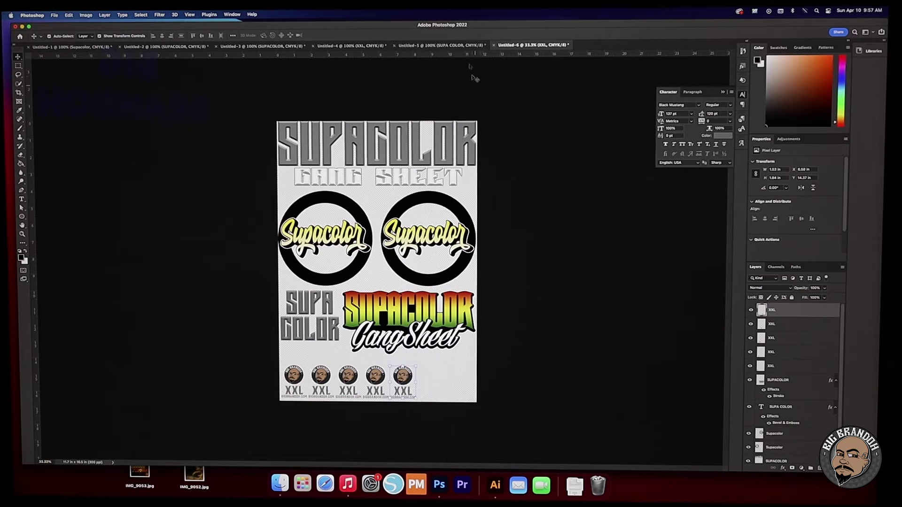
click(351, 45)
drag(369, 223, 431, 383)
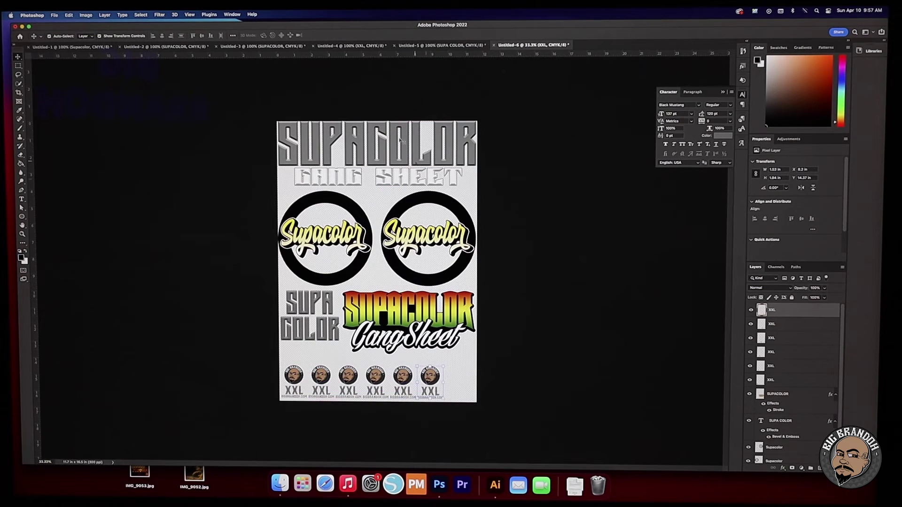
click(351, 45)
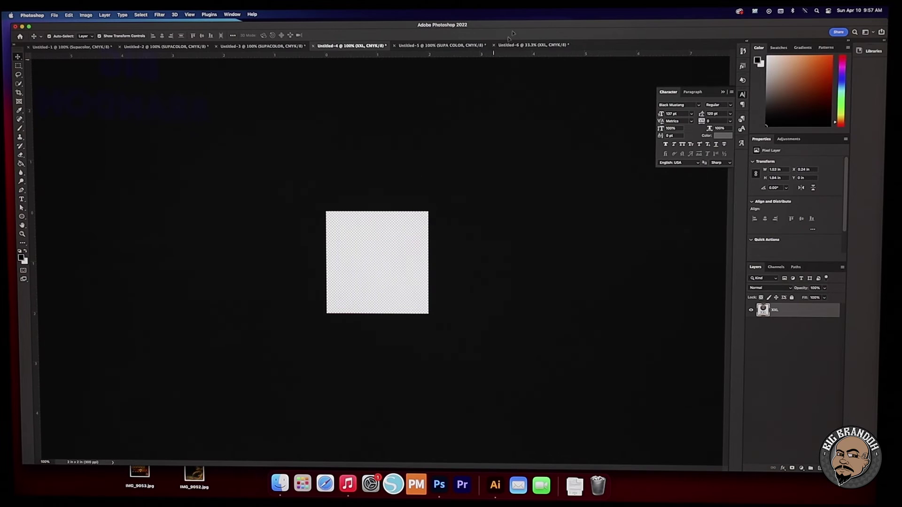
click(513, 46)
drag(462, 376, 462, 378)
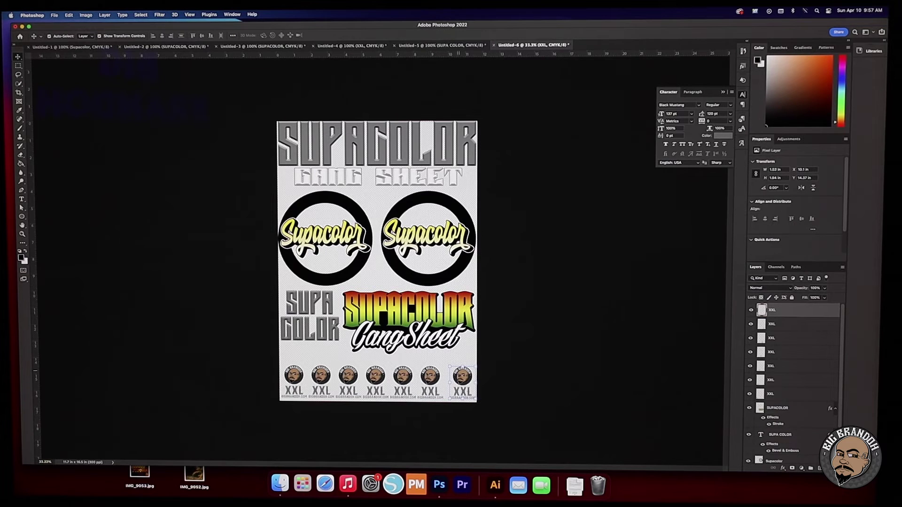
Shift the inner XXL tags horizontally to space the bottom row evenly between the two end tags.
drag(440, 377, 378, 376)
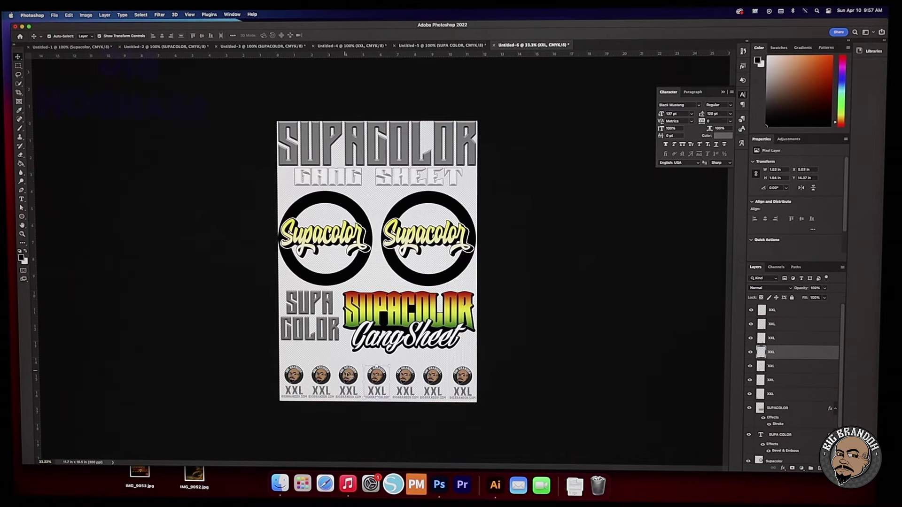
drag(323, 376, 325, 376)
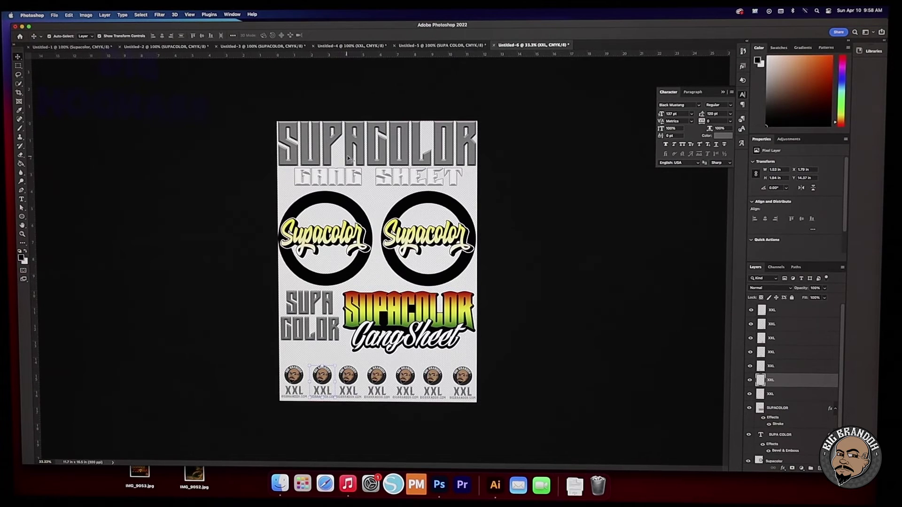
Save the gang sheet to the Desktop as "supagang test" in Photoshop format, keeping Maximize Compatibility on.
click(55, 15)
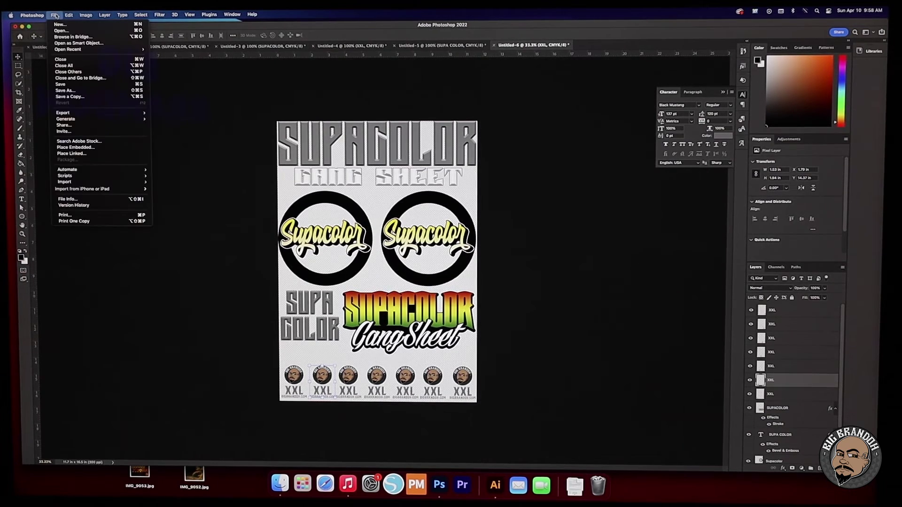
click(73, 91)
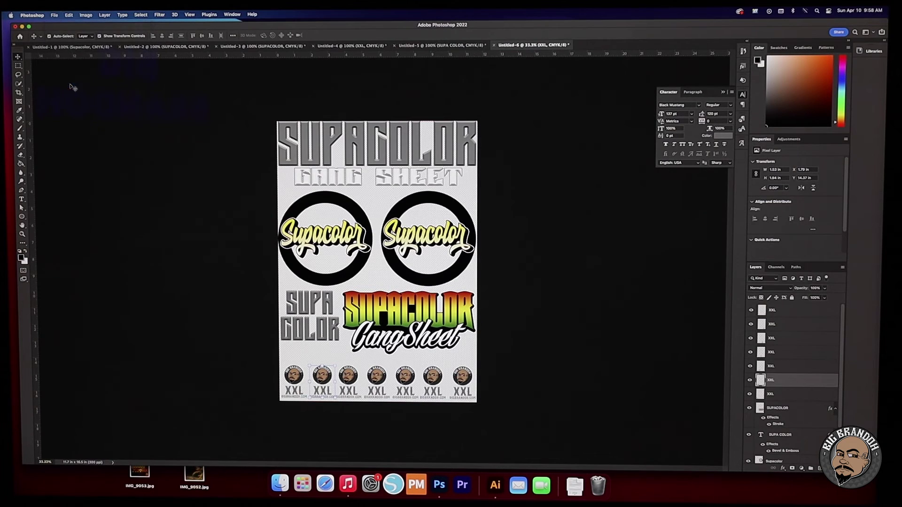
click(476, 148)
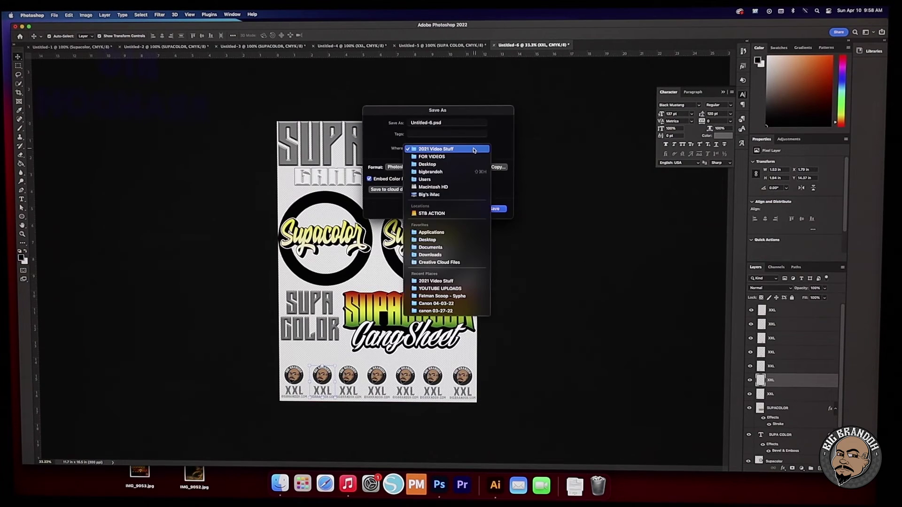
click(441, 240)
drag(445, 123, 365, 126)
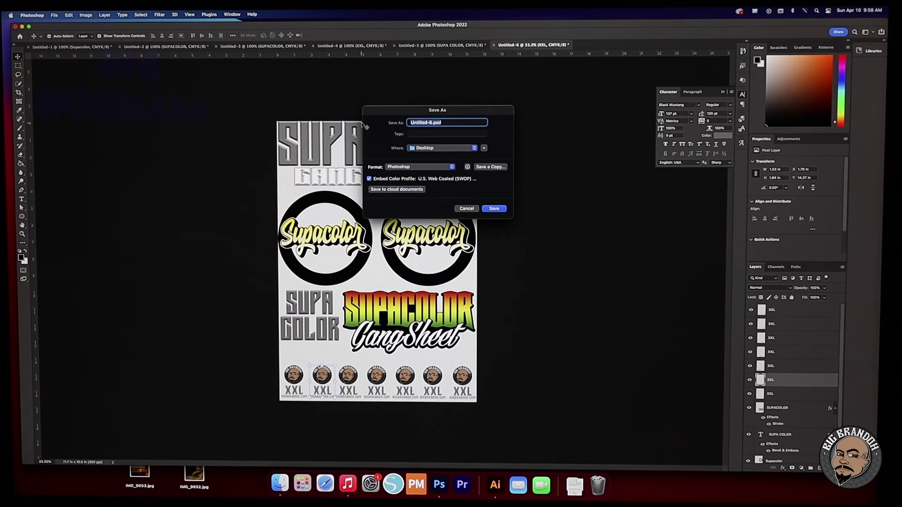
text(supagan)
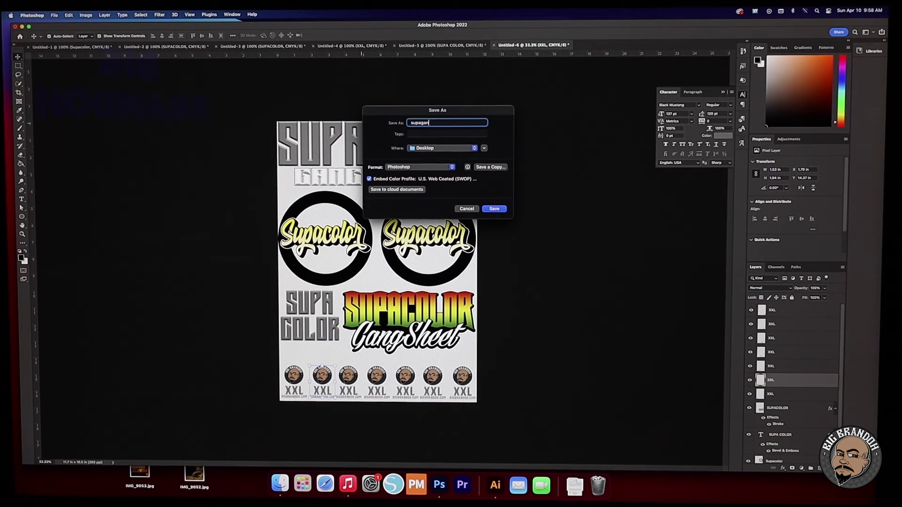
text(g test)
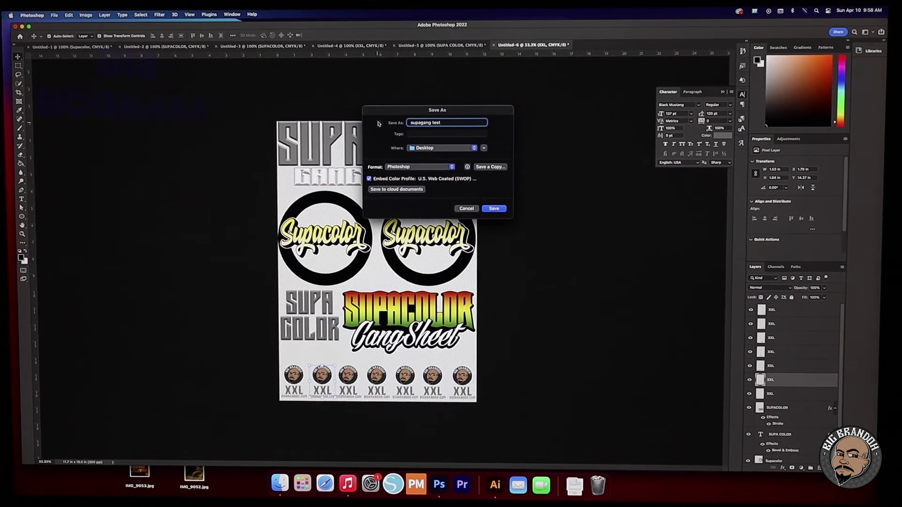
click(496, 210)
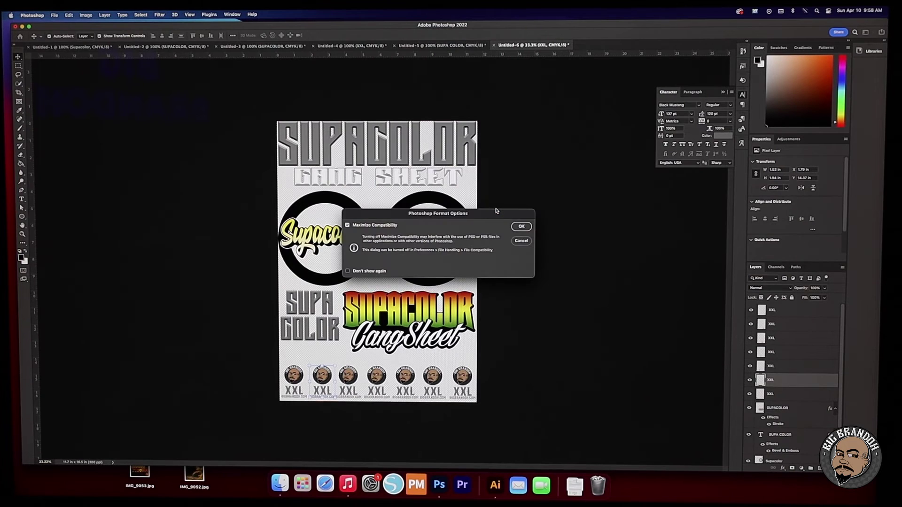
click(521, 227)
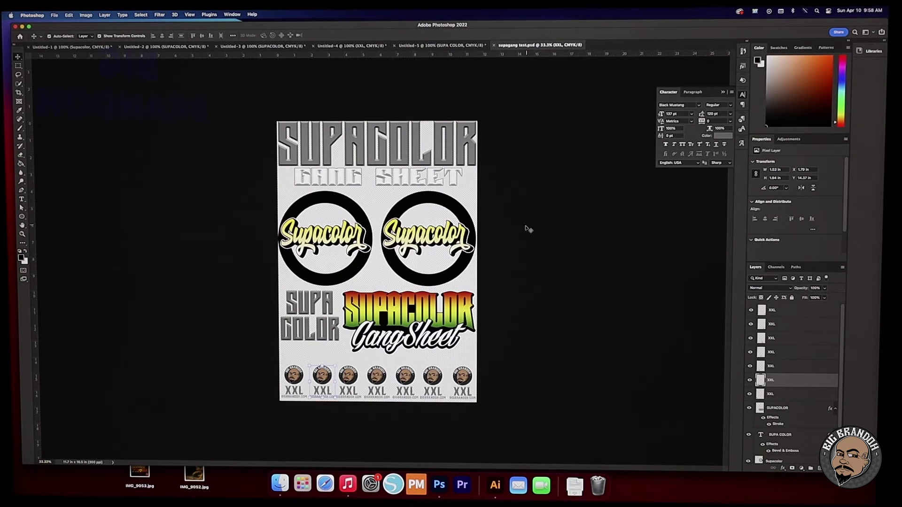